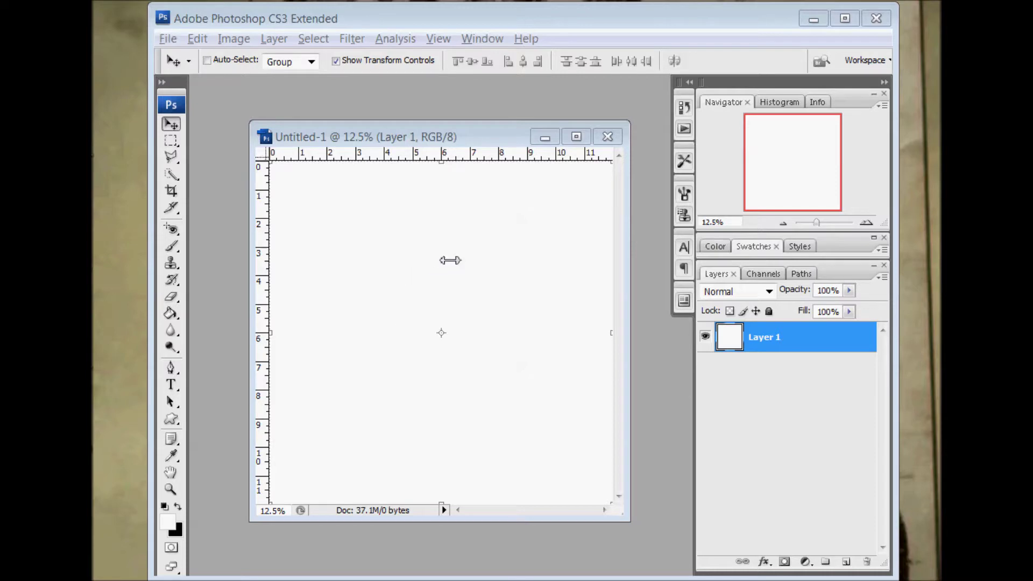
Enlarge the document window slightly and draw a large, nearly circular ellipse shape in the middle of the canvas.
drag(630, 521, 650, 538)
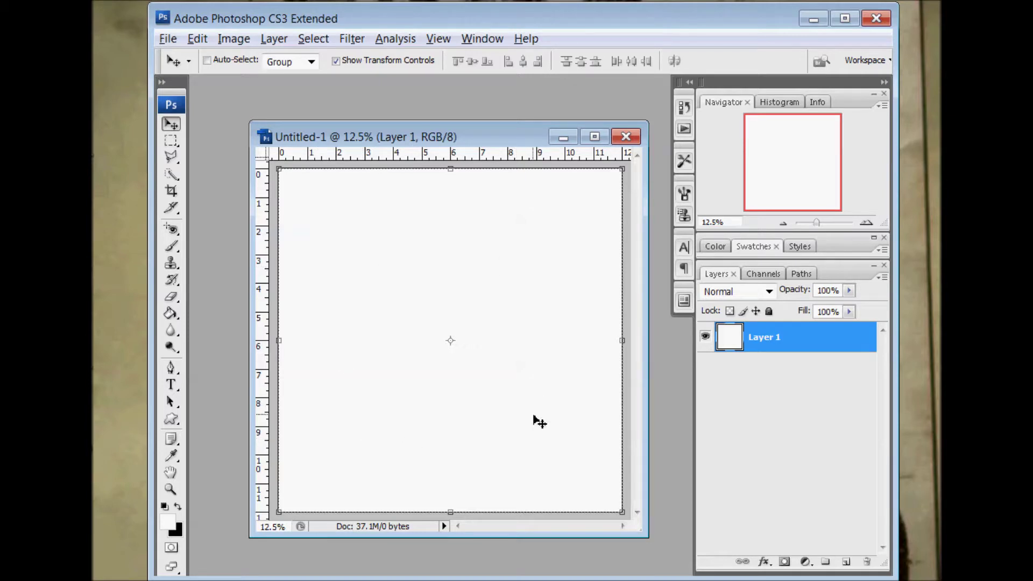
click(176, 422)
click(225, 447)
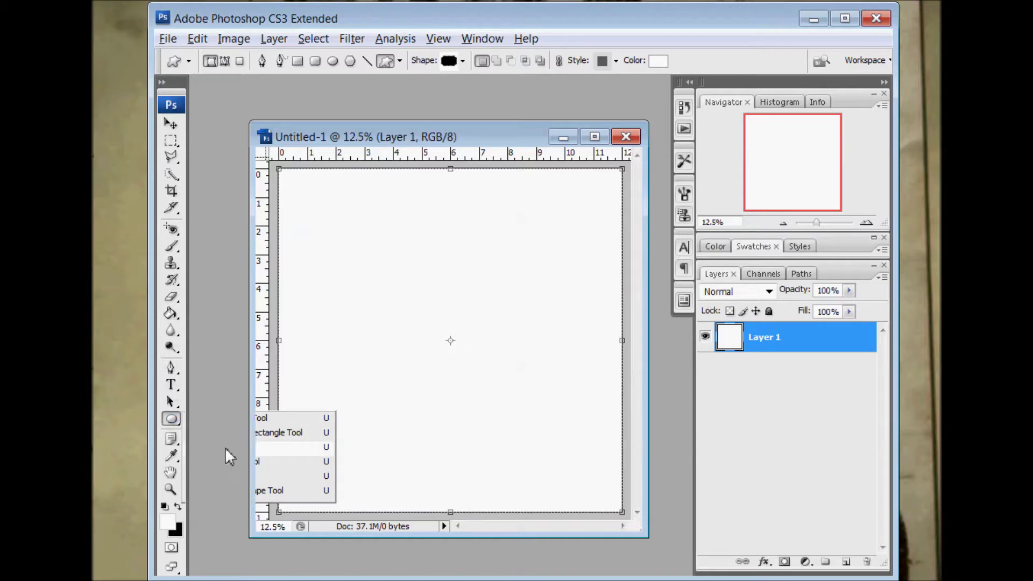
drag(342, 232, 555, 436)
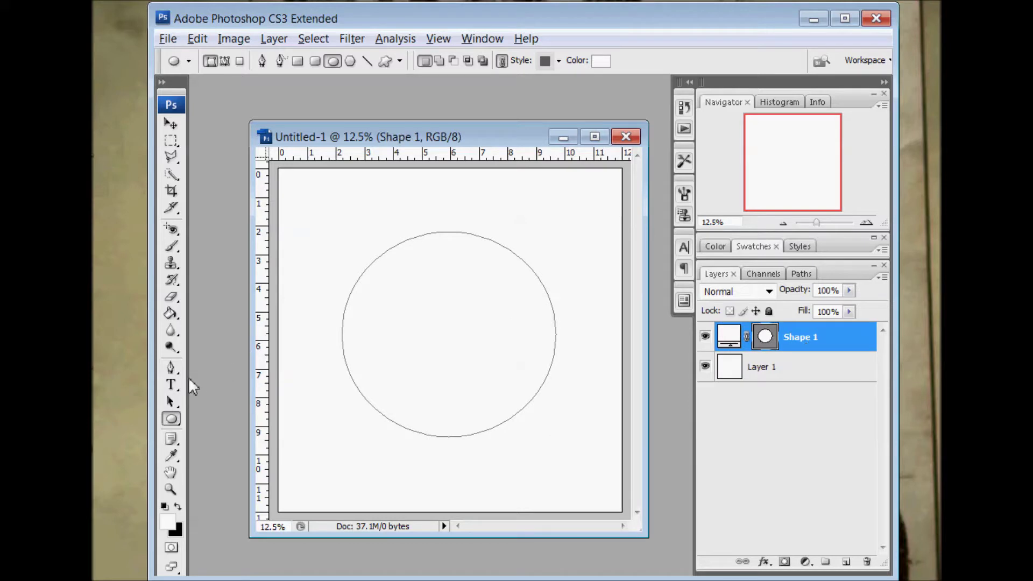
Start a left-aligned text line on the ellipse's outline, beginning at its lower-left edge, and clear the trial letters.
click(171, 384)
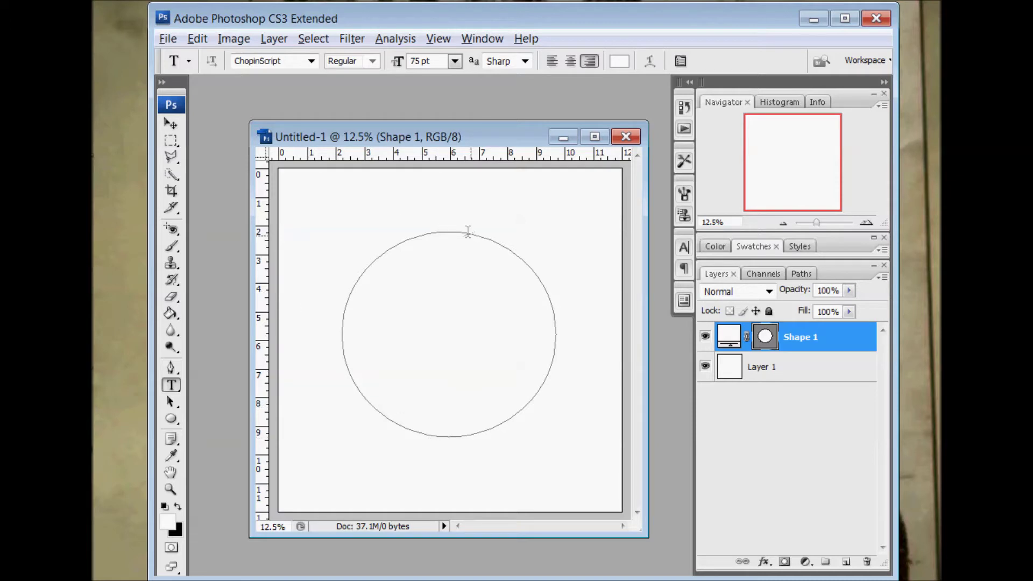
click(390, 419)
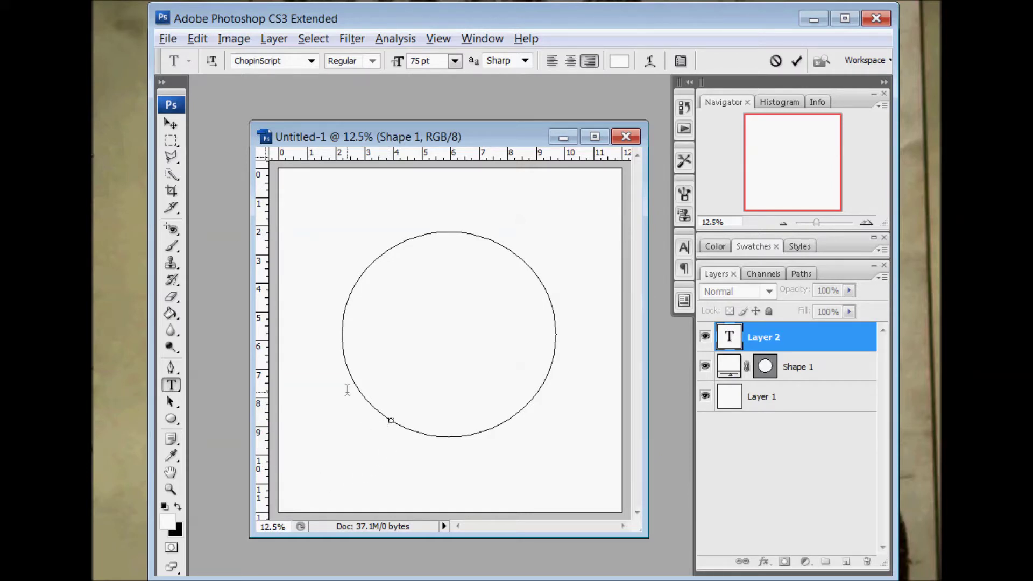
click(552, 62)
text(The)
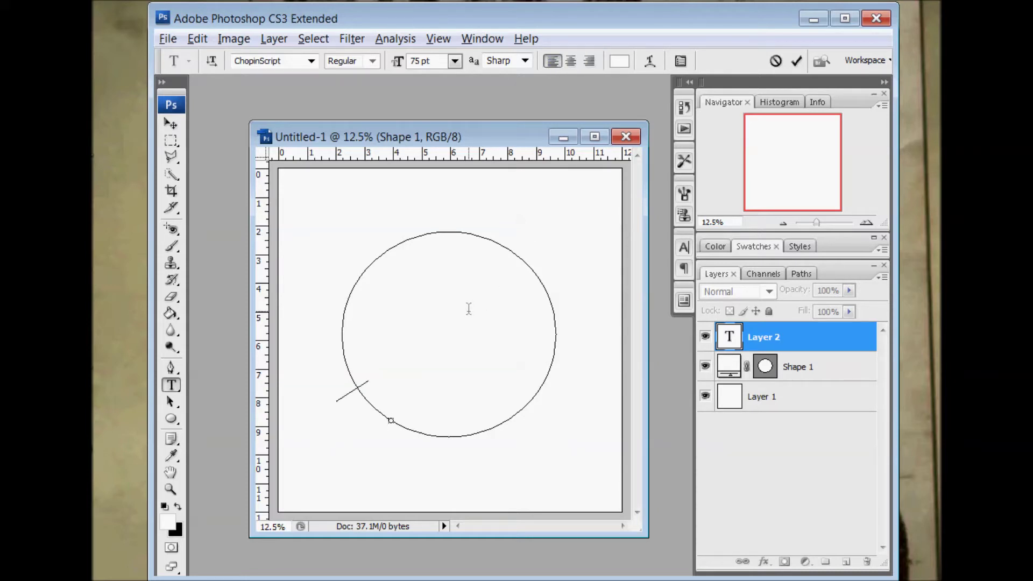
key(BackSpace)
key(BackSpace)
Set the text colour to black and enter "This is the text path around here." along the ellipse.
click(618, 63)
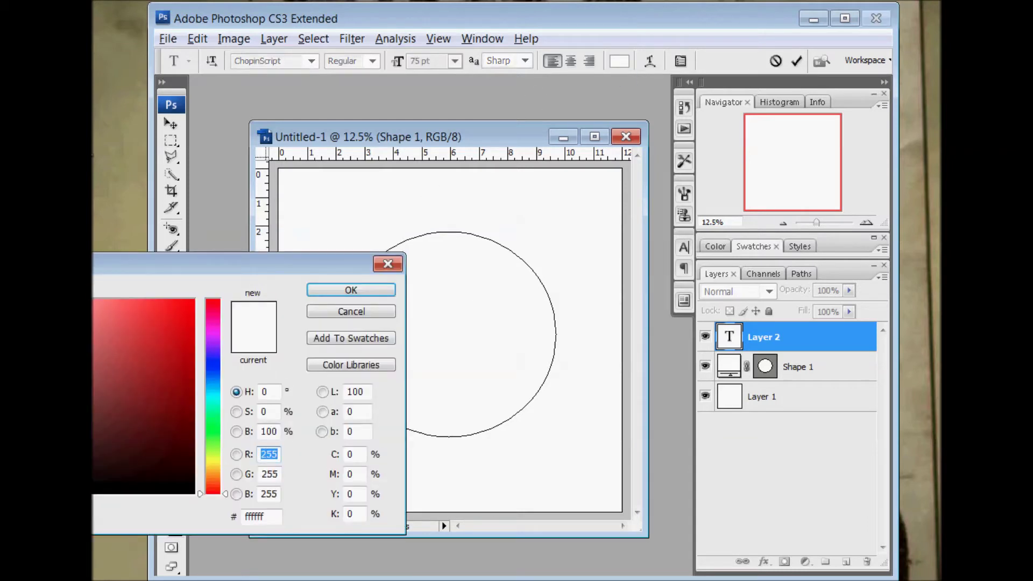
click(124, 490)
click(351, 290)
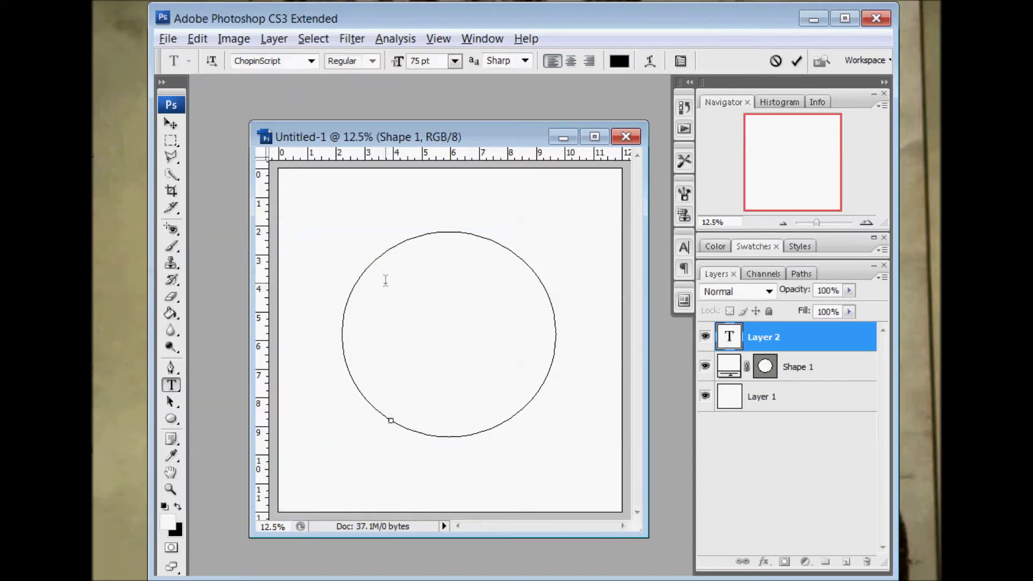
text(This is the text path arou)
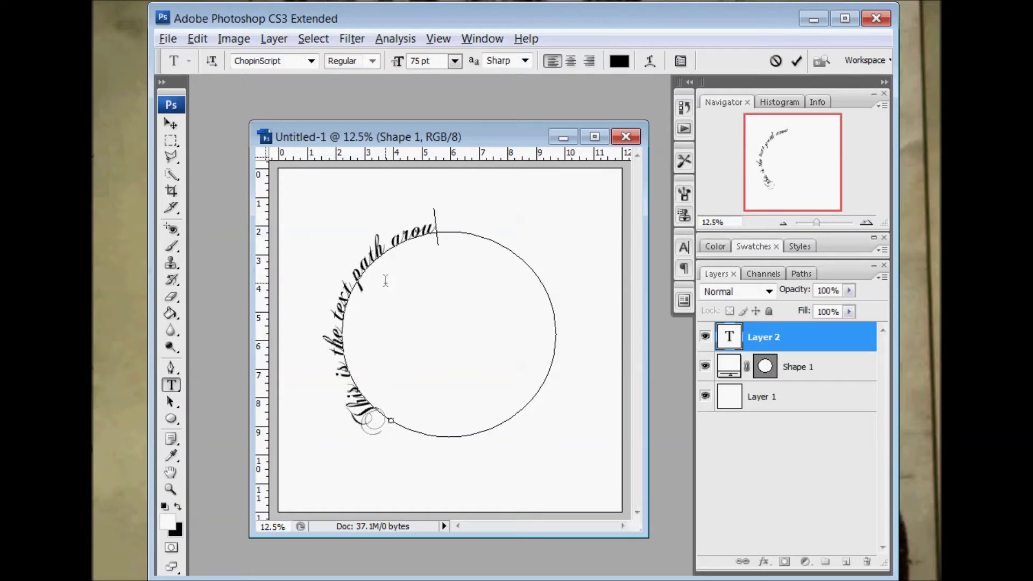
text(nd here.)
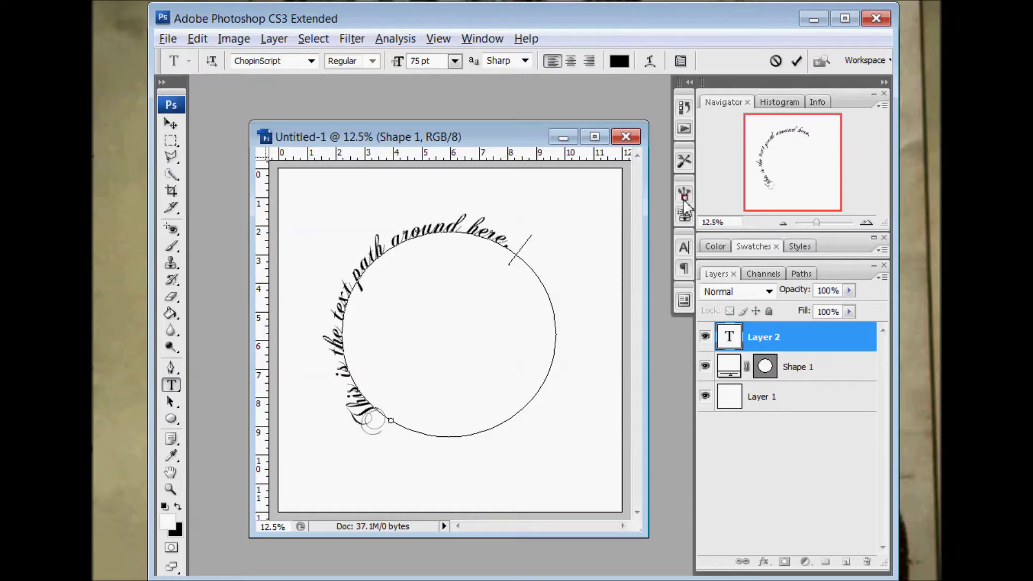
Commit the path text, then hide the ellipse shape layer and show it again.
click(683, 248)
click(665, 246)
click(706, 367)
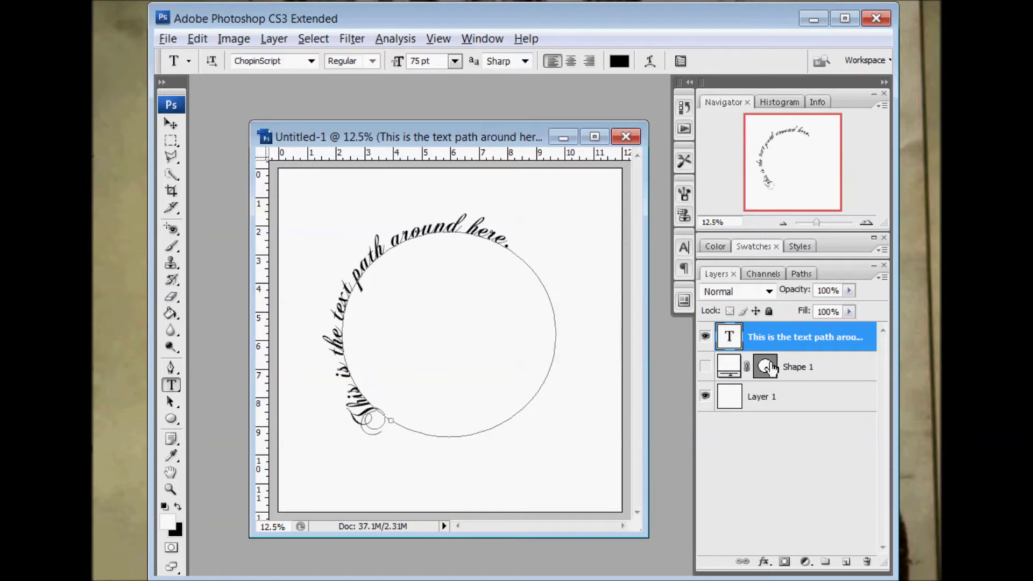
click(705, 367)
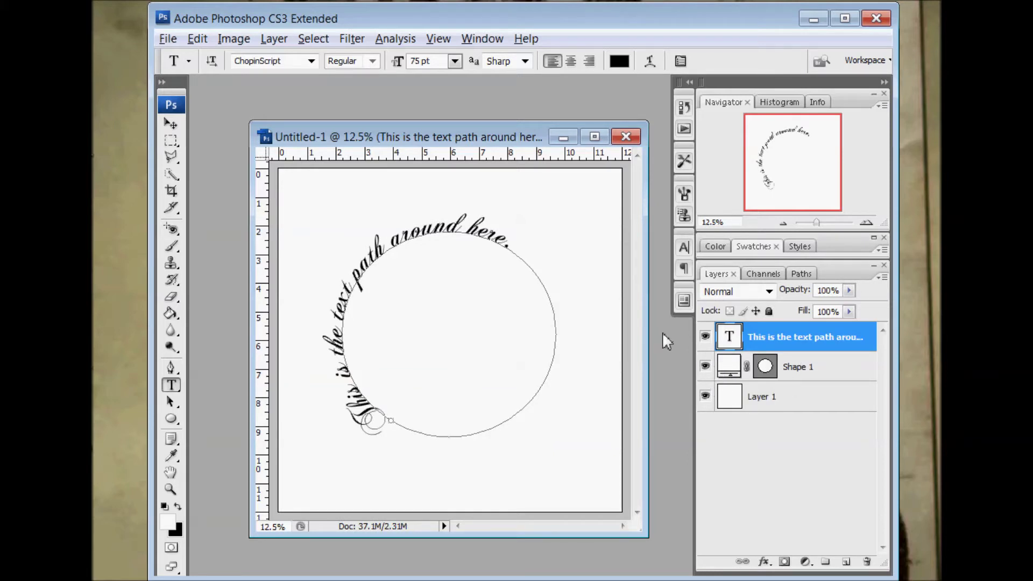
Slide the text along the ellipse with the Path Selection tool, flipping it inside and back outside so it arches over the top.
click(171, 402)
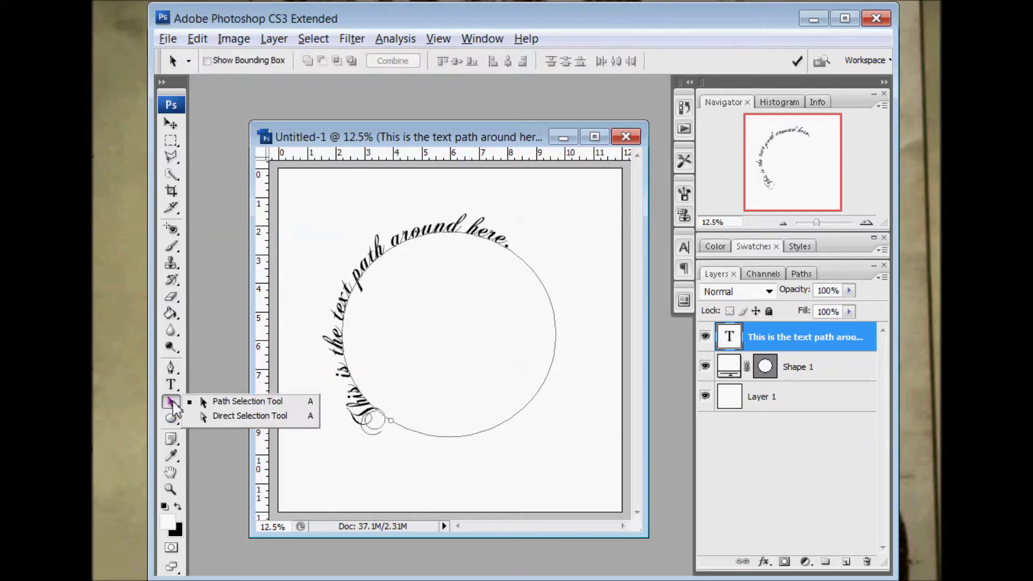
click(255, 404)
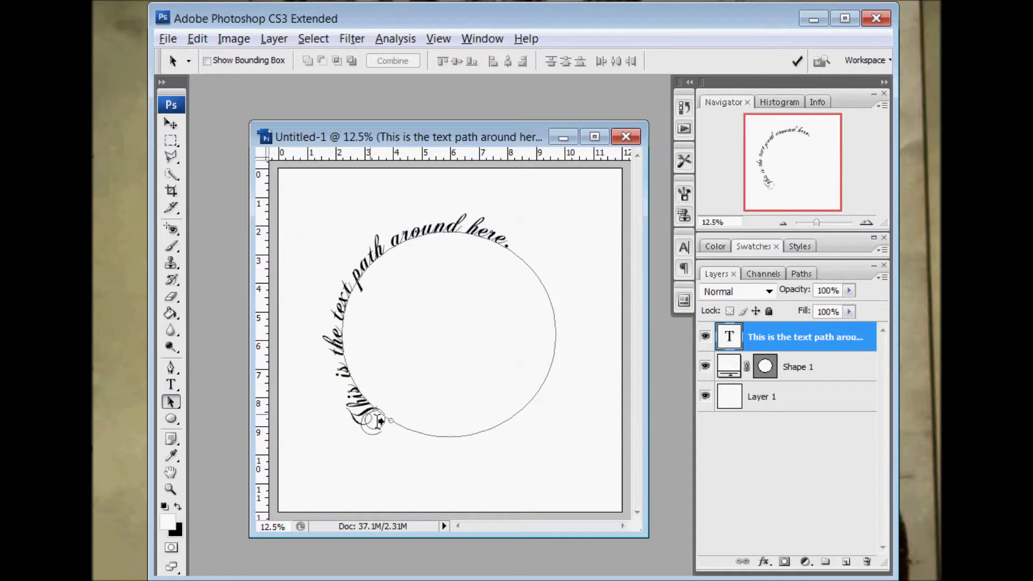
drag(381, 421, 391, 419)
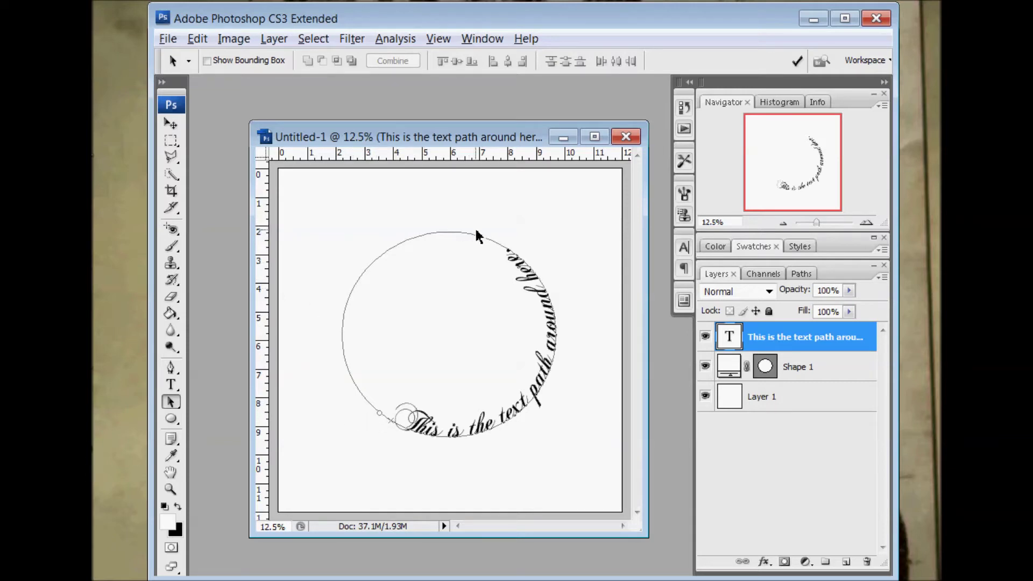
drag(531, 282, 523, 275)
drag(359, 388, 356, 383)
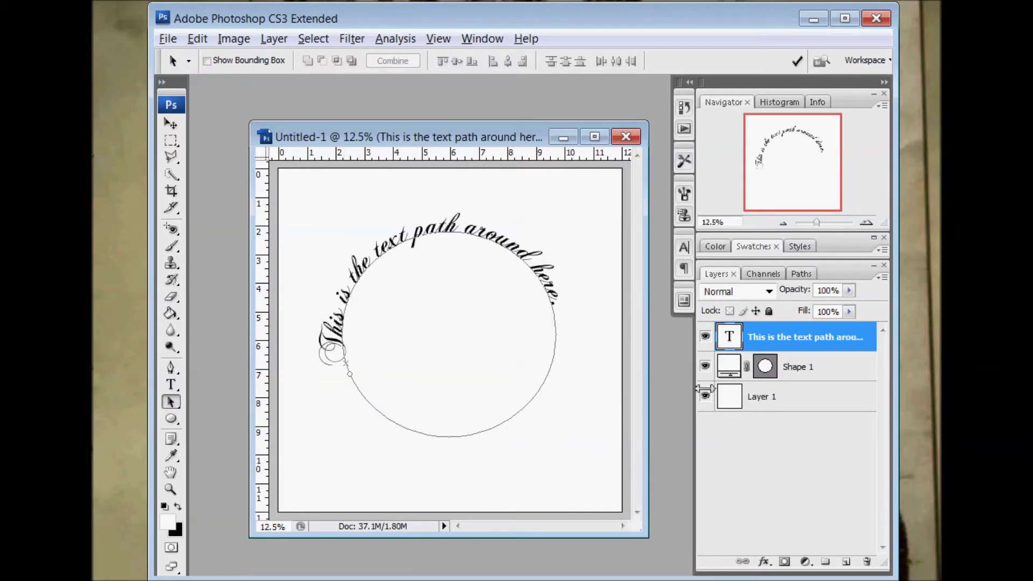
Hide the ellipse shape and path text layers, and add a new empty layer above them.
click(705, 366)
click(705, 336)
click(845, 561)
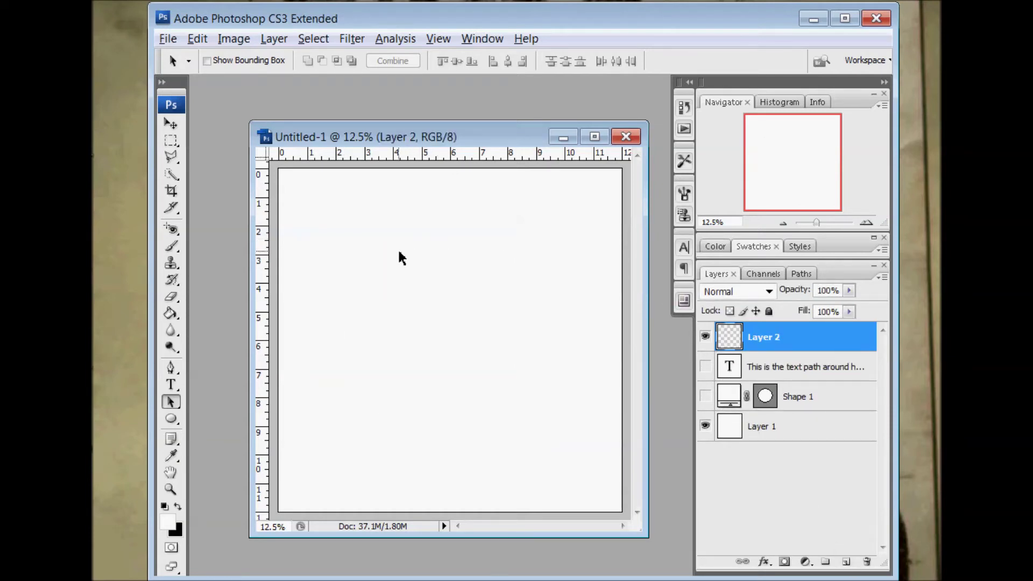
Switch to the Custom Shape tool and replace its current shapes with the All library.
click(171, 418)
click(400, 61)
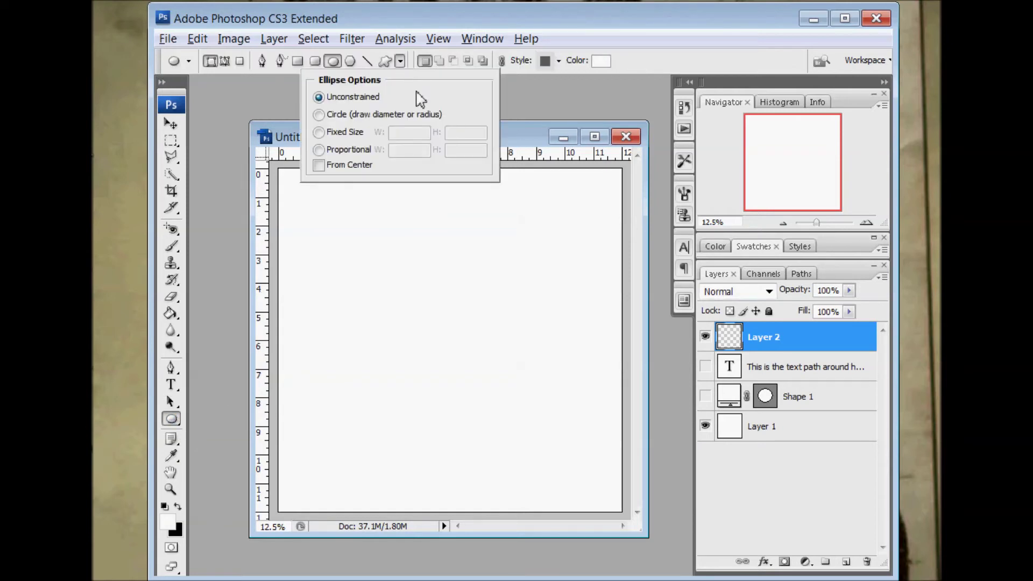
click(399, 61)
drag(171, 418, 226, 489)
click(463, 62)
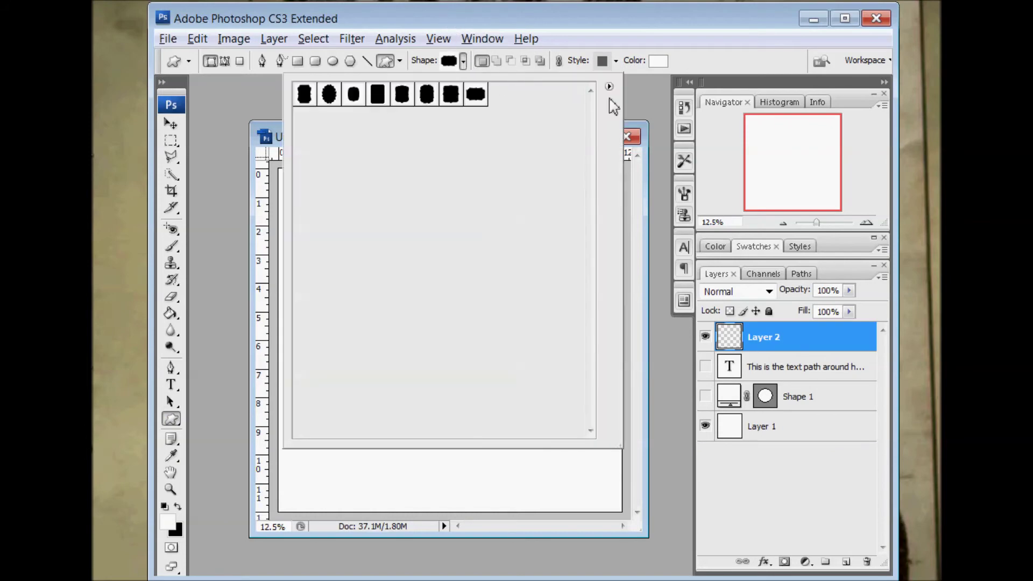
click(609, 87)
click(645, 213)
click(645, 198)
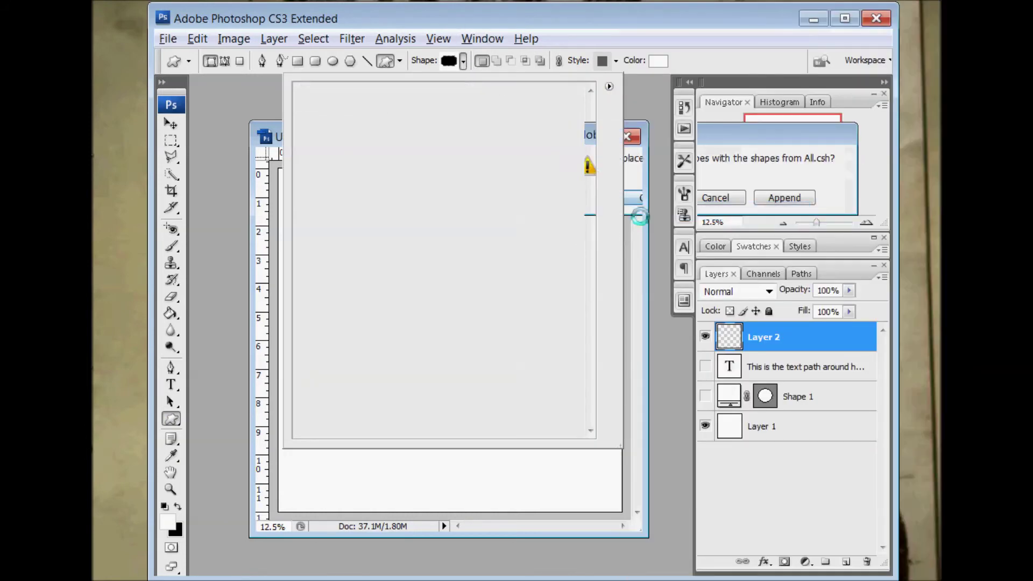
Choose the heart from the custom shapes and draw a large heart across the middle of the canvas.
drag(590, 210, 590, 299)
click(500, 268)
click(432, 460)
drag(346, 256, 583, 479)
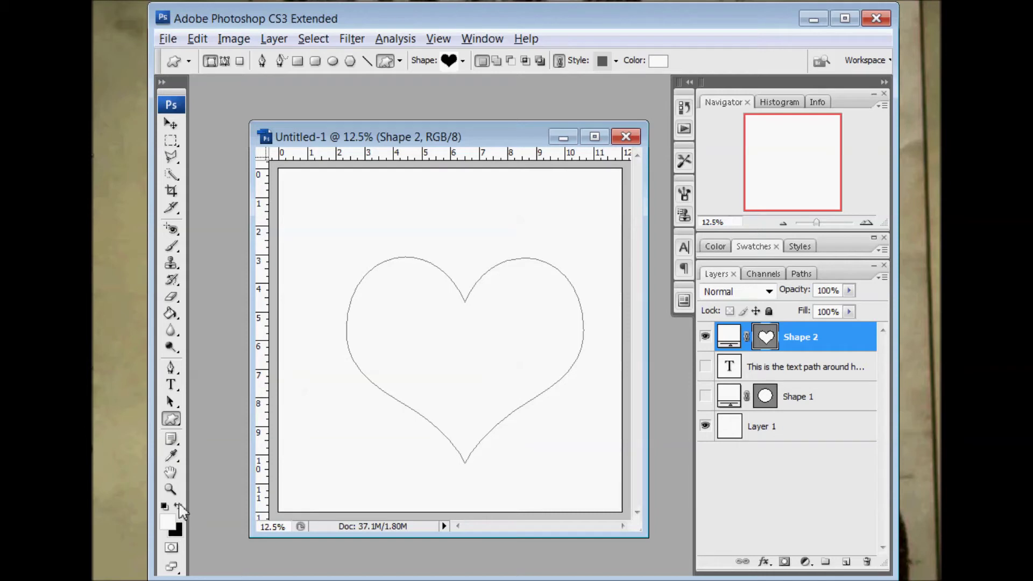
Change the heart shape's fill colour to a light coral red.
double_click(736, 338)
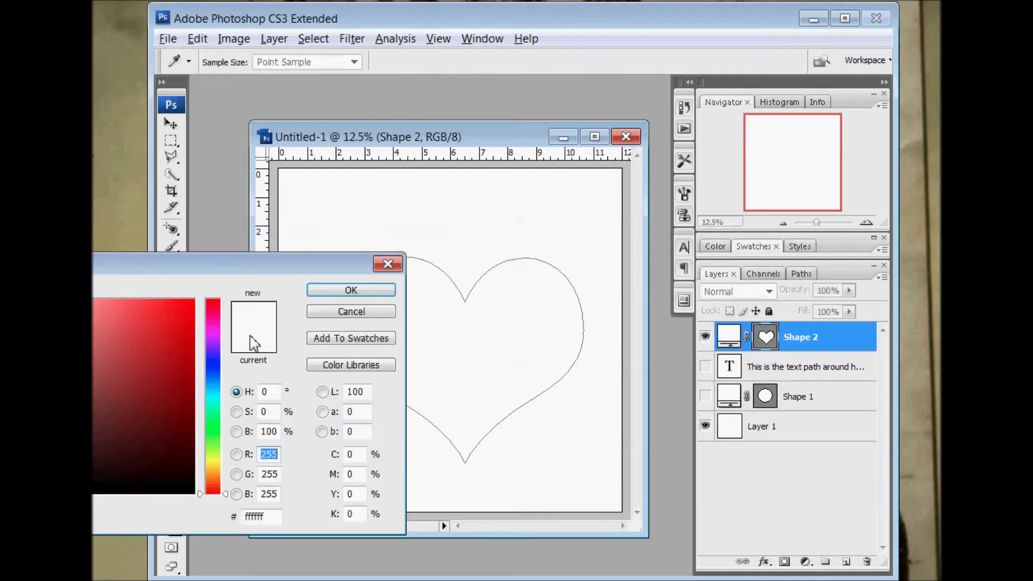
click(115, 311)
click(351, 289)
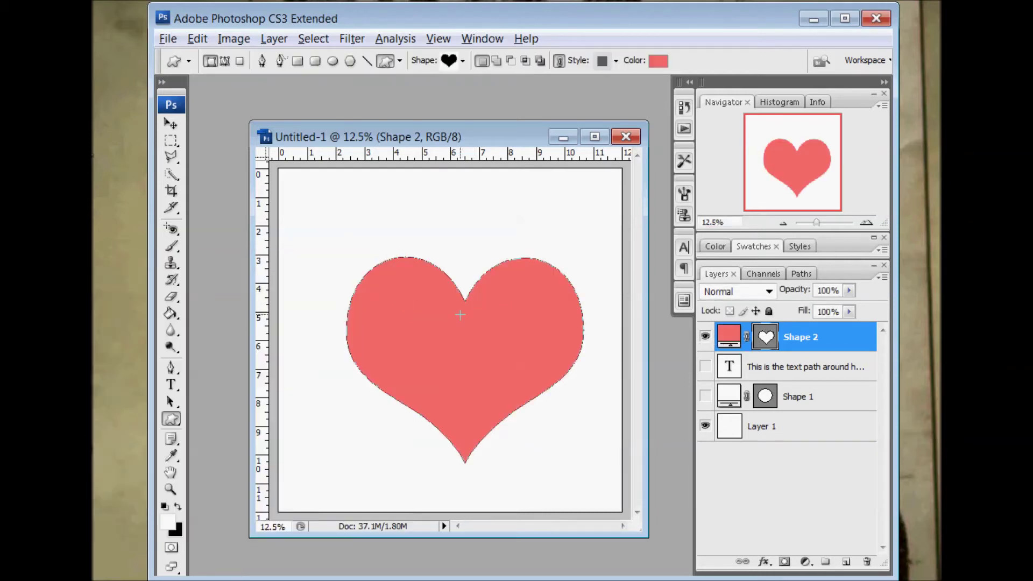
Create area text inside the heart and enter "I love you" three times in a row.
click(171, 385)
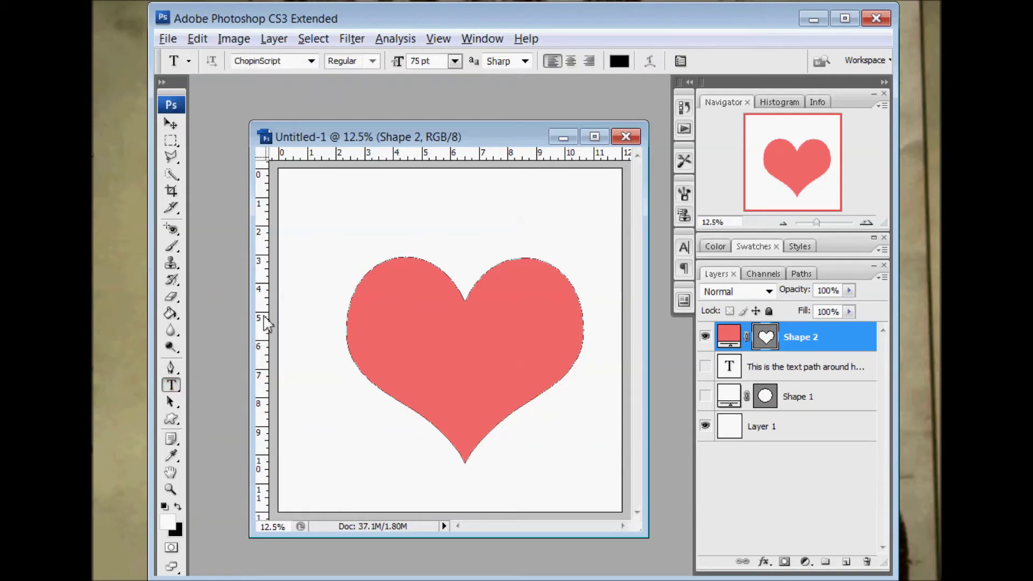
click(392, 280)
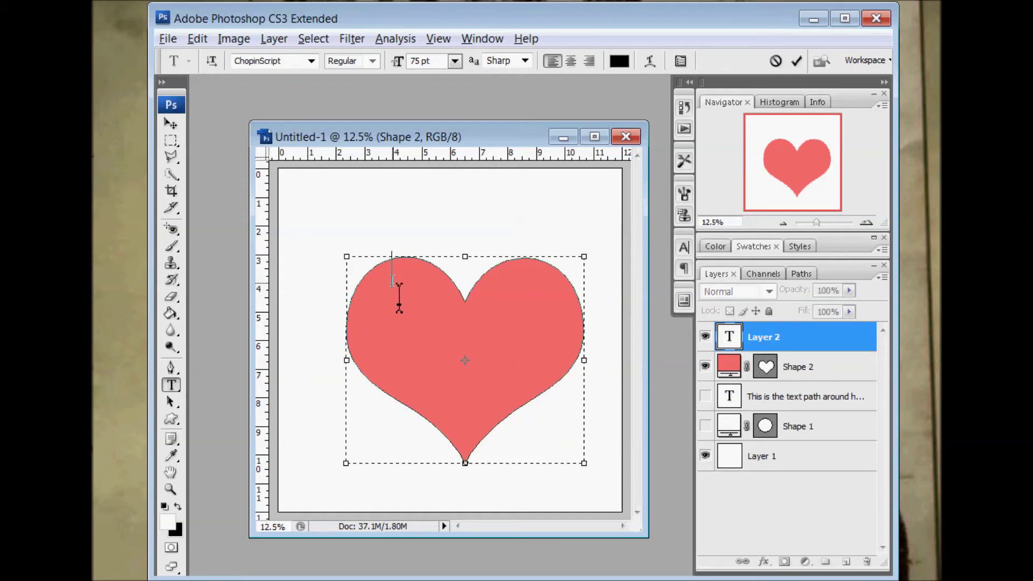
text(I love)
text(you)
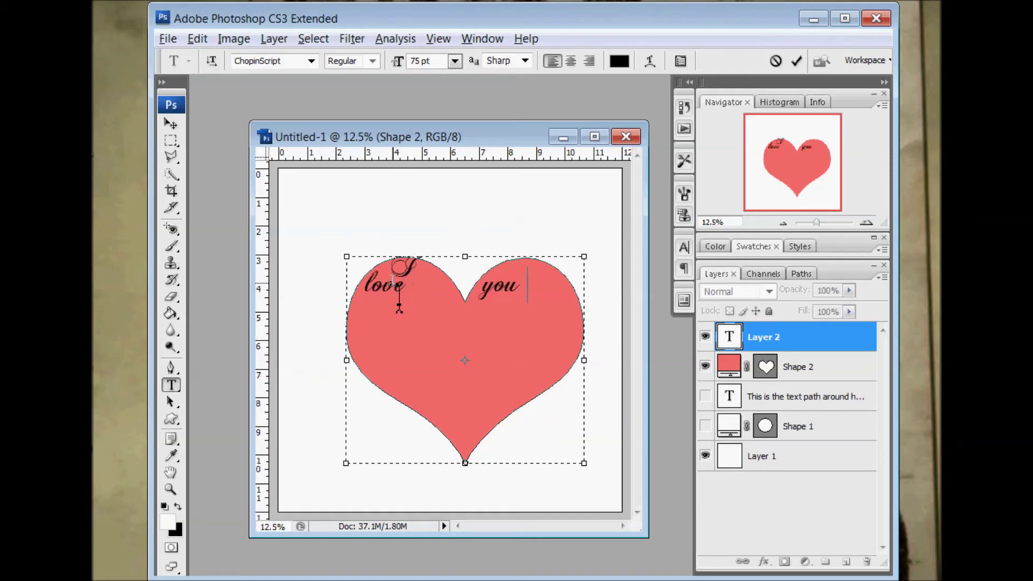
text(I love you I love you)
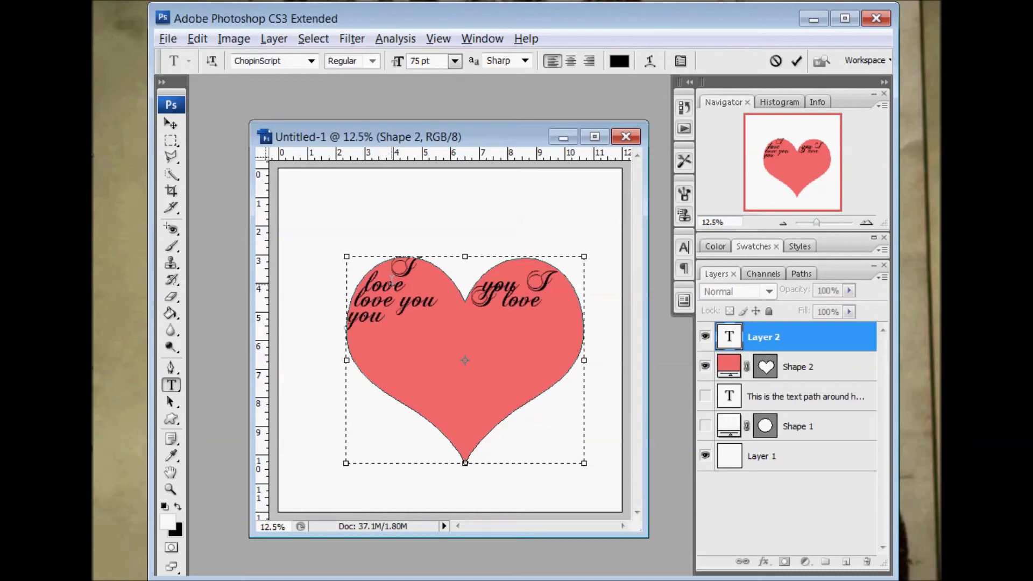
Set all the text inside the heart to Century Gothic at 24 pt.
key(ctrl+a)
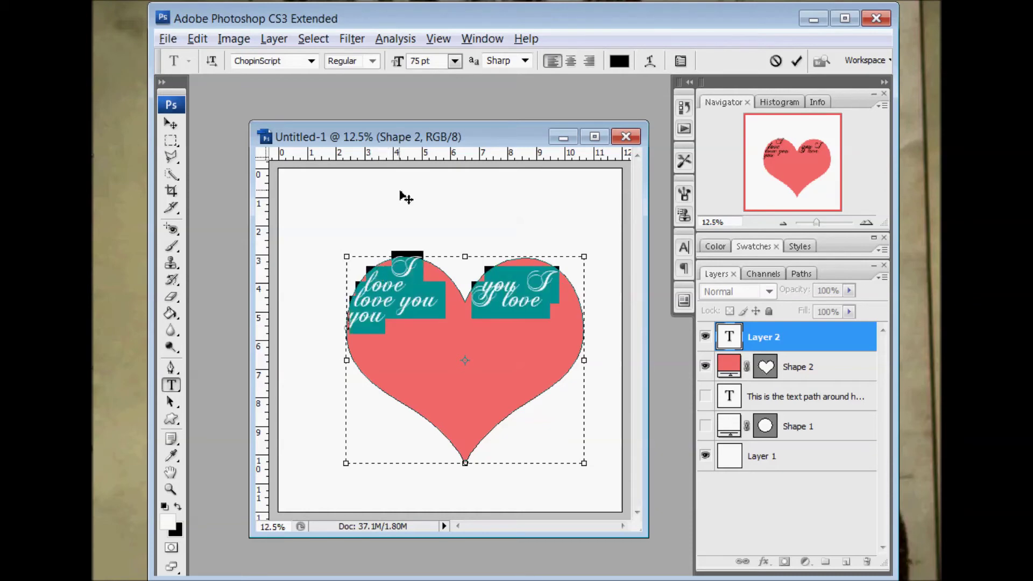
click(311, 60)
scroll(451, 166, up, 8)
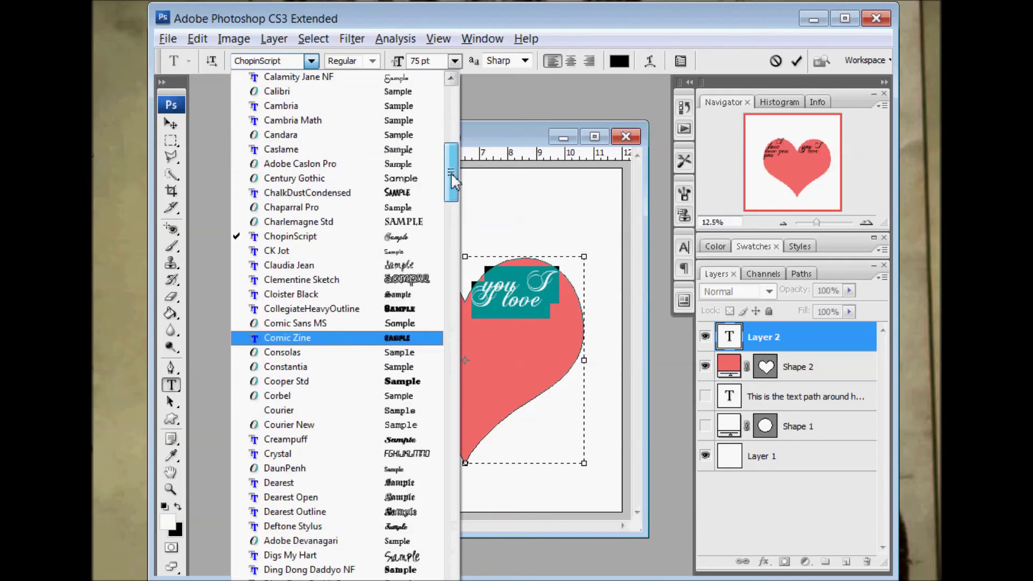
click(301, 308)
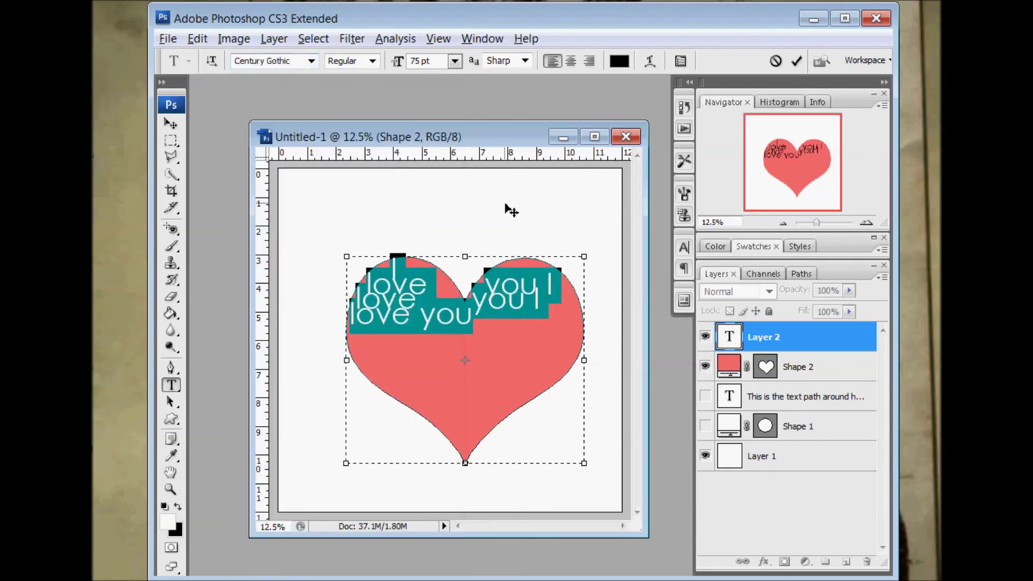
click(454, 61)
click(439, 248)
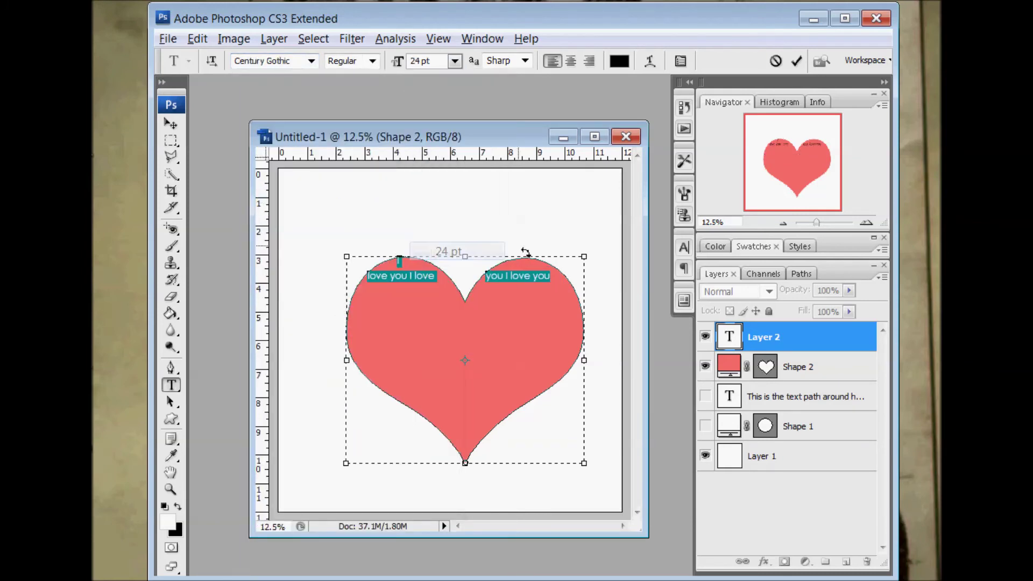
Change the leading of the heart text and set its font size to 48 pt.
click(684, 247)
click(658, 294)
click(649, 313)
click(663, 244)
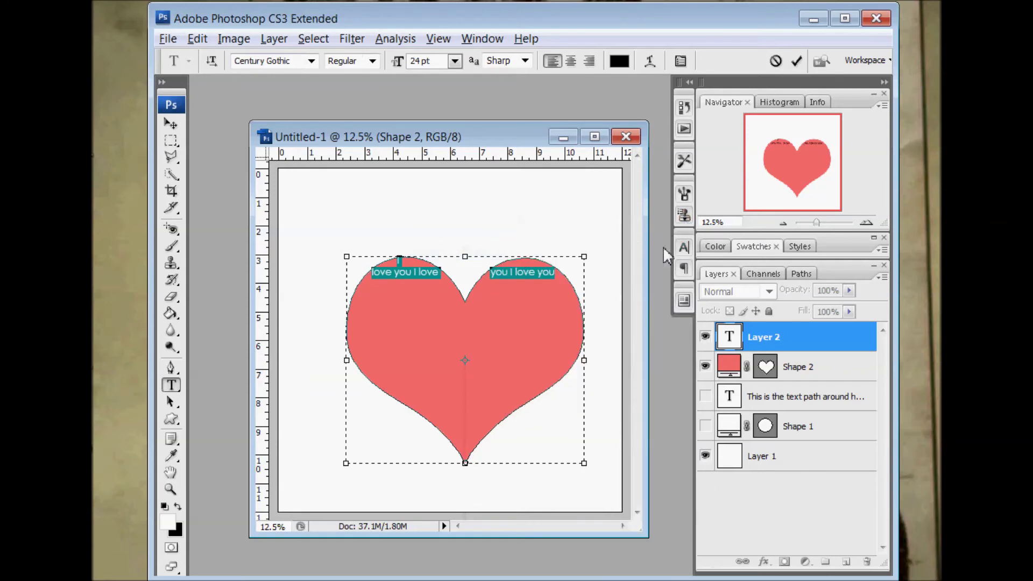
click(455, 61)
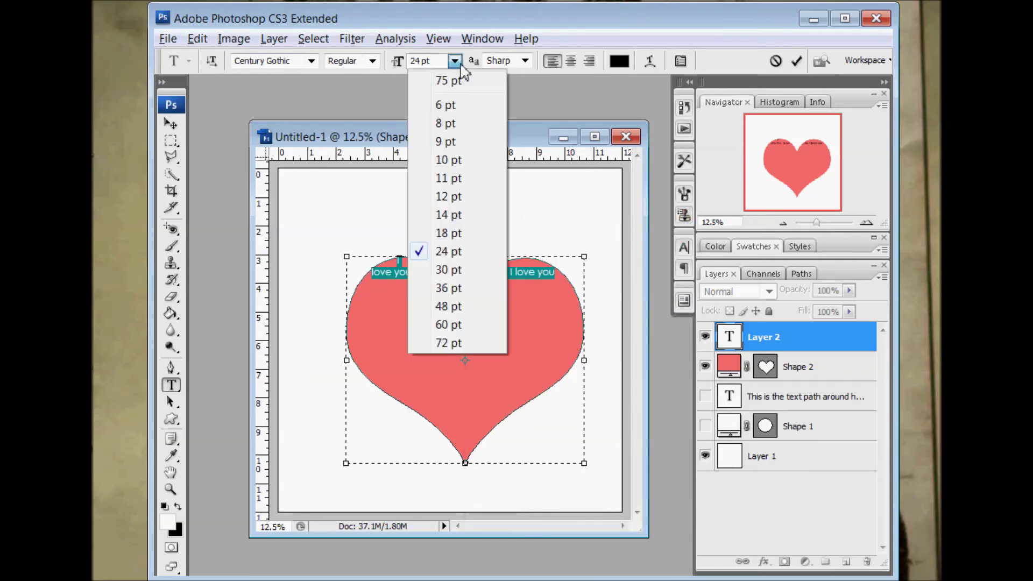
click(455, 304)
Set the heart text to 48 pt and fill the heart with repeated pasted copies of the "I love you" text.
click(434, 307)
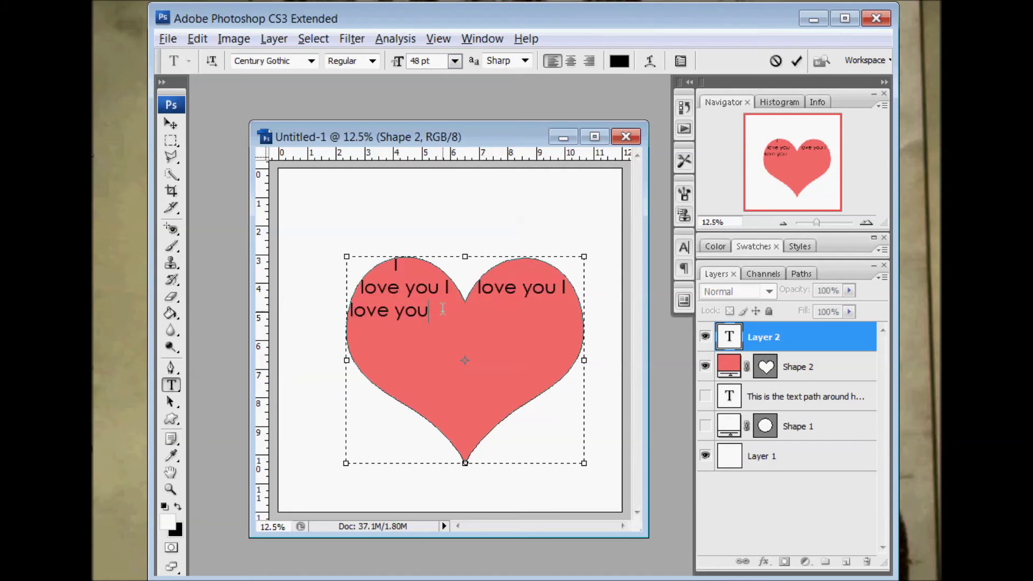
drag(442, 309, 376, 263)
key(ctrl+c)
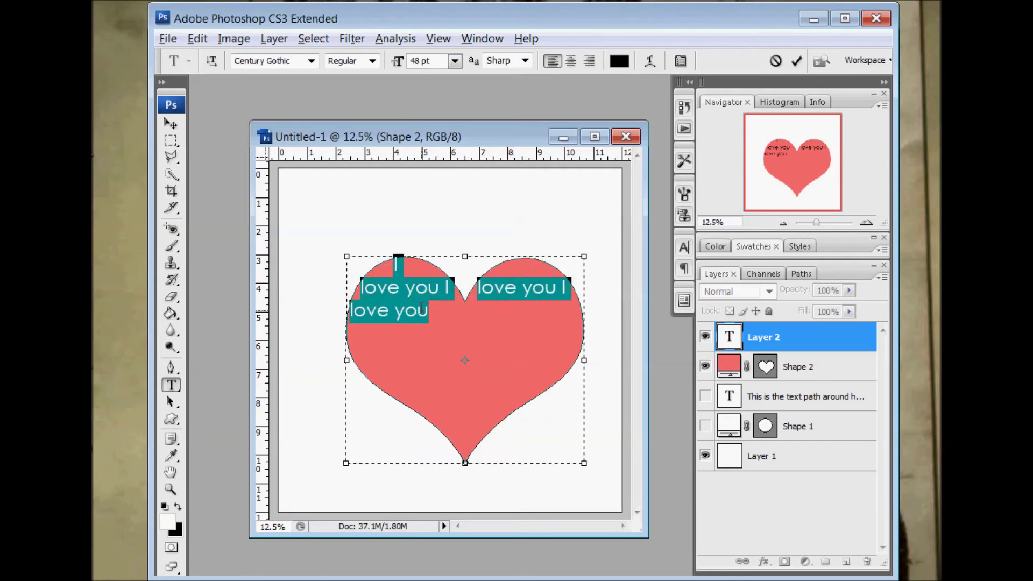
click(426, 308)
key(ctrl+v)
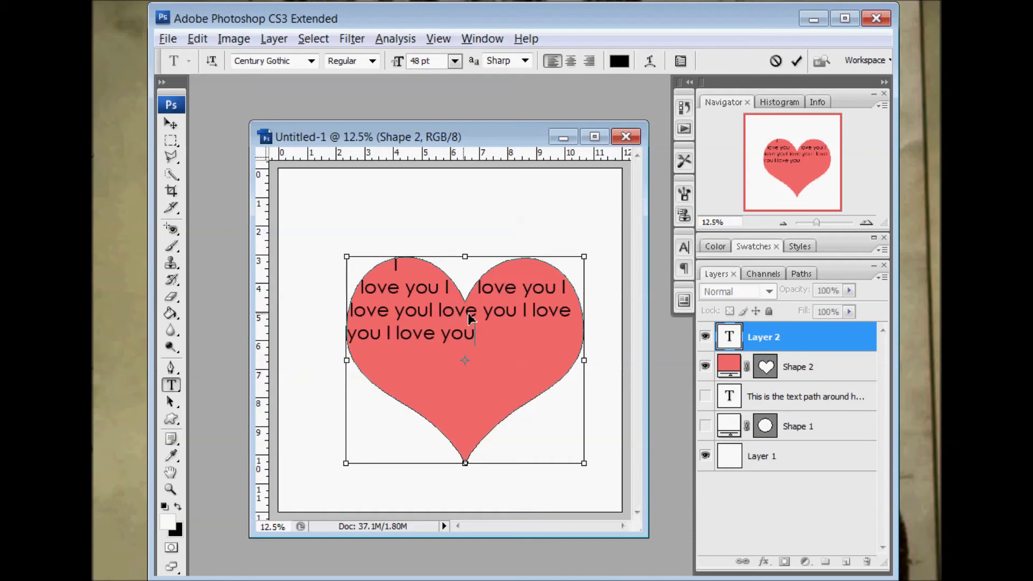
key(ctrl+v)
key(ctrl+v)
key(ctrl+v)
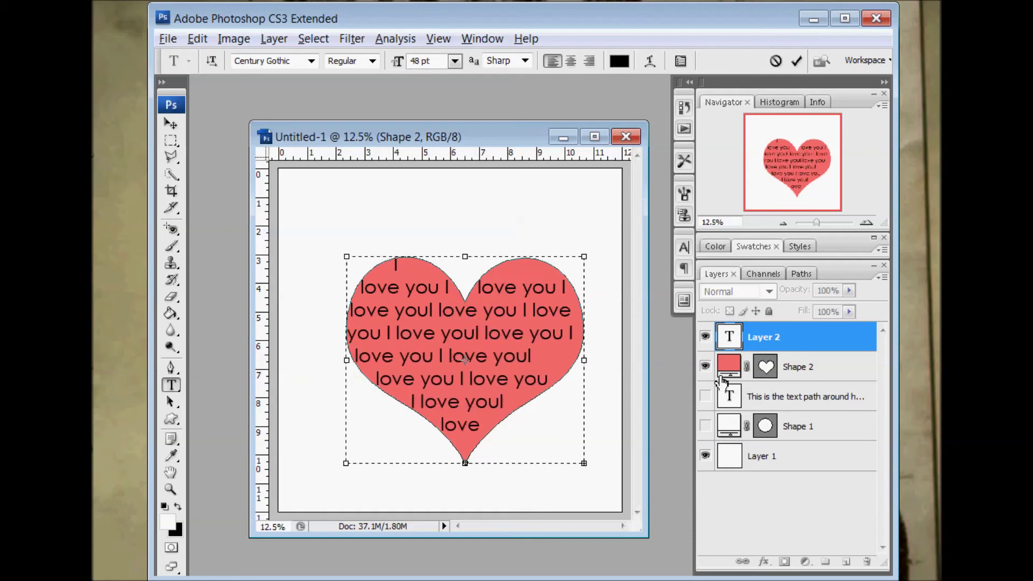
Hide the Shape 2 heart layer and select Layer 1 to view the heart-shaped text without its path outline.
click(705, 366)
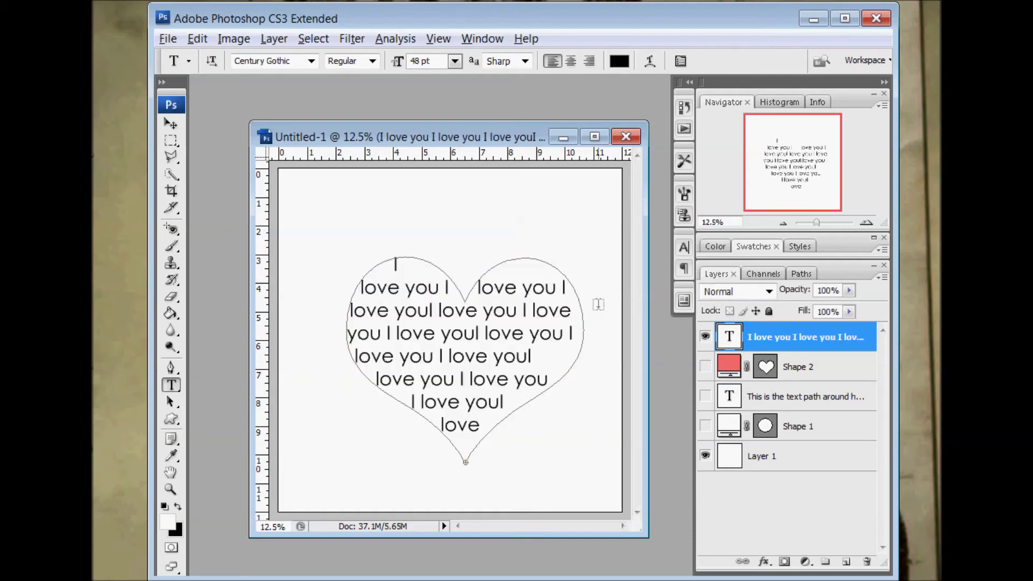
click(820, 458)
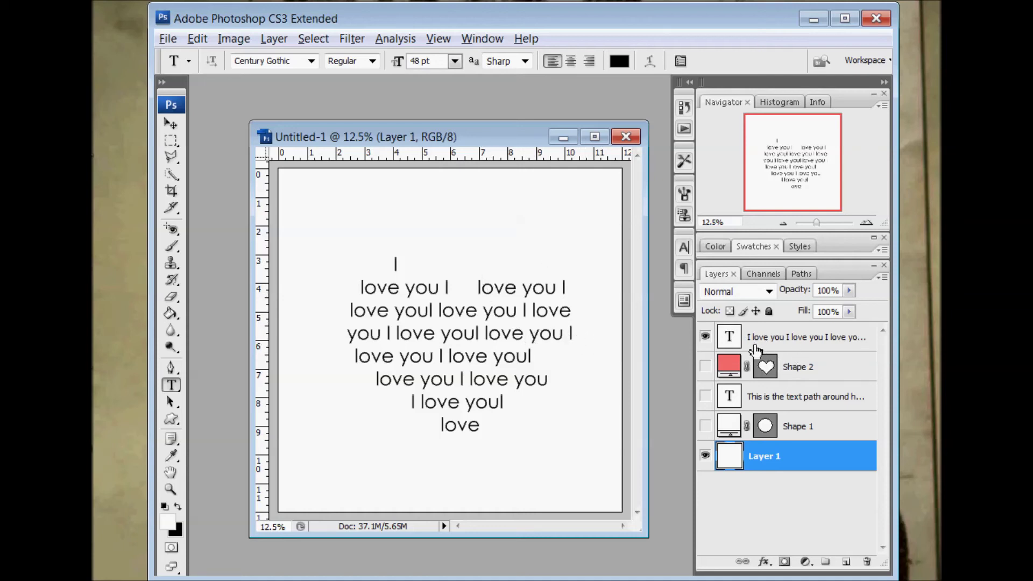
Hide the "I love you" text layer, show Shape 1 and the circular path text, and make the path text layer active.
click(705, 367)
click(705, 339)
click(705, 419)
click(707, 401)
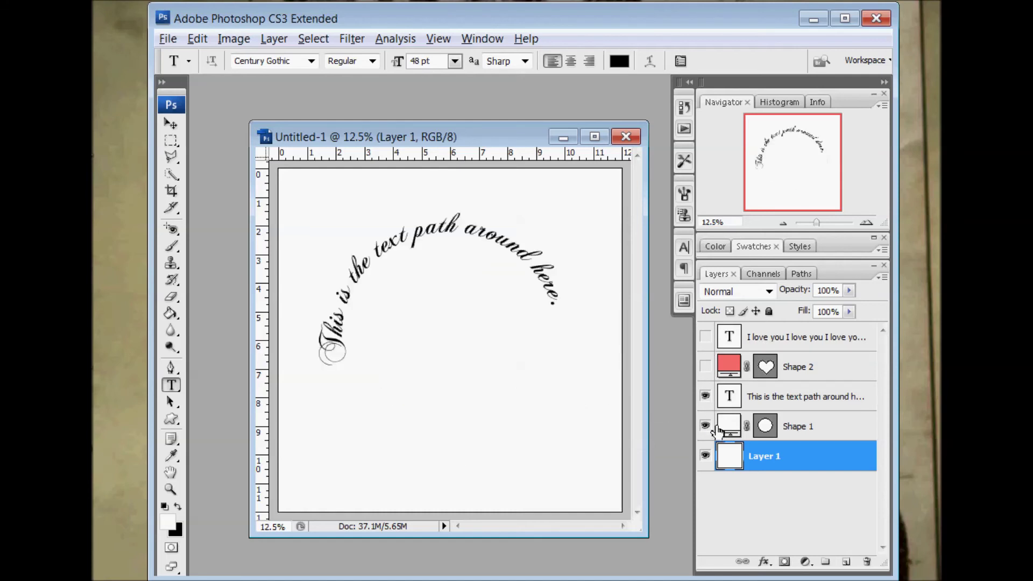
click(810, 426)
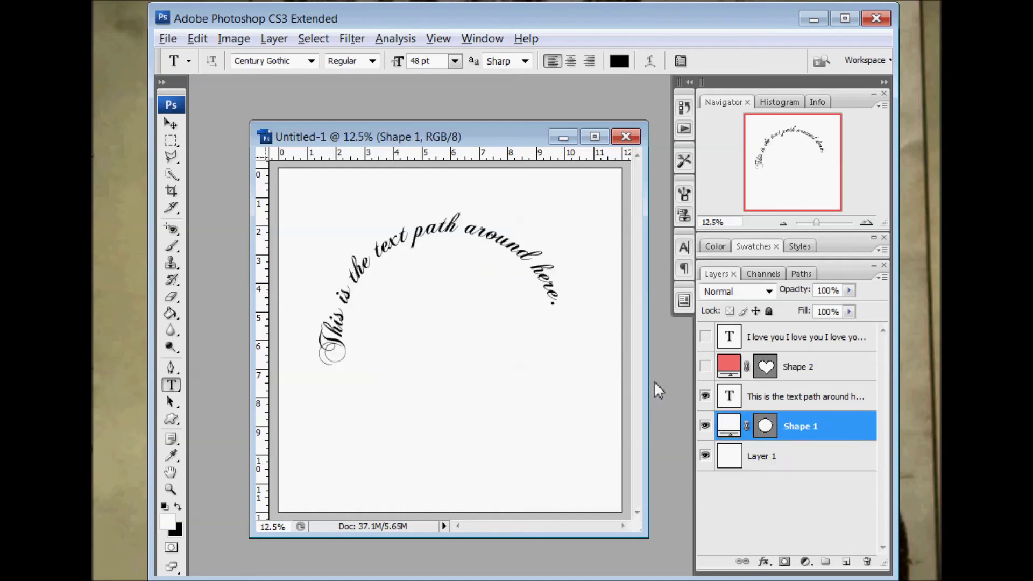
click(823, 398)
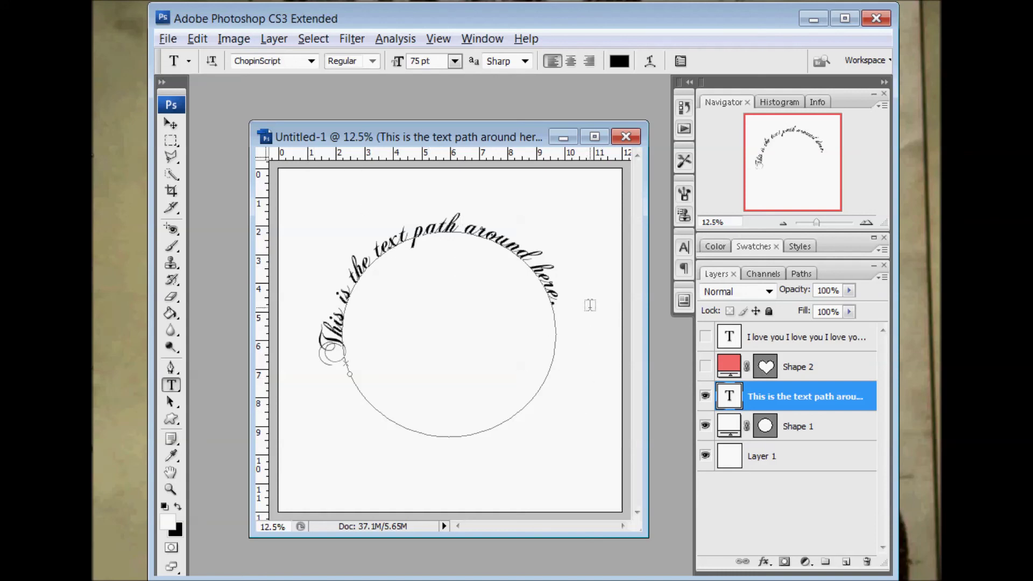
Toggle the visibility of the circular path text, Shape 1 and Layer 1 off and on to examine each layer's contribution.
click(706, 396)
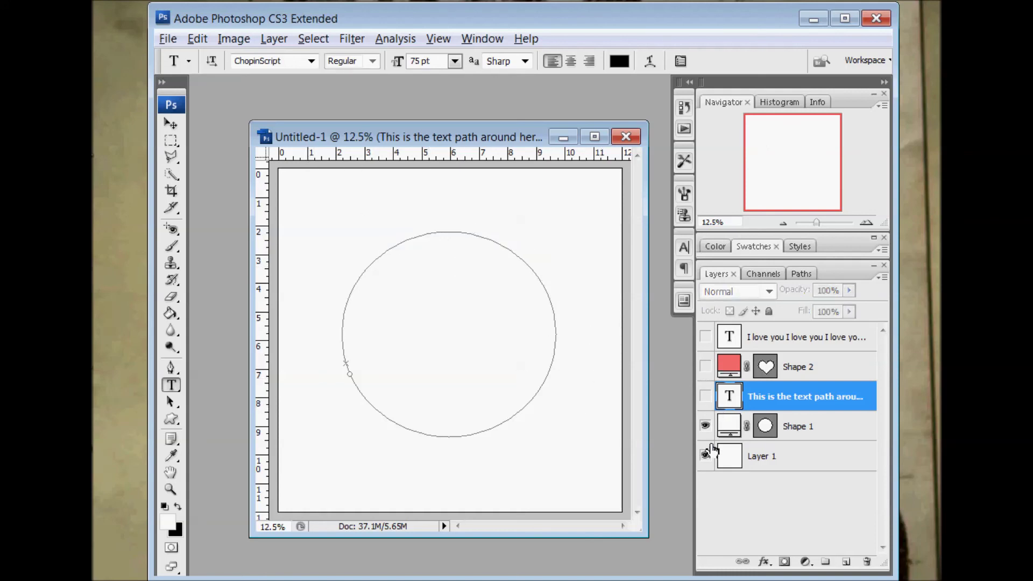
click(705, 456)
click(705, 426)
click(706, 455)
click(705, 396)
click(706, 425)
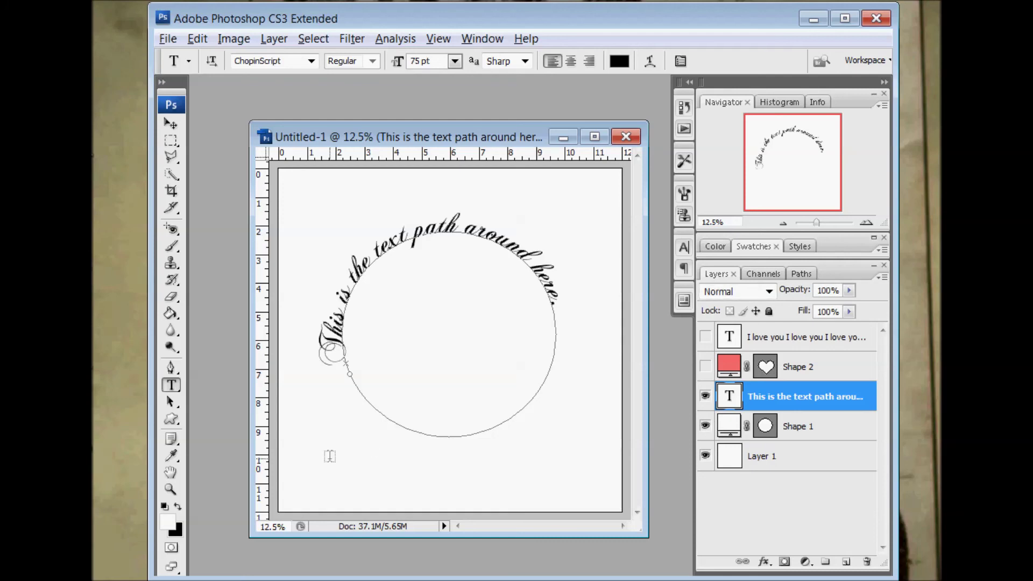